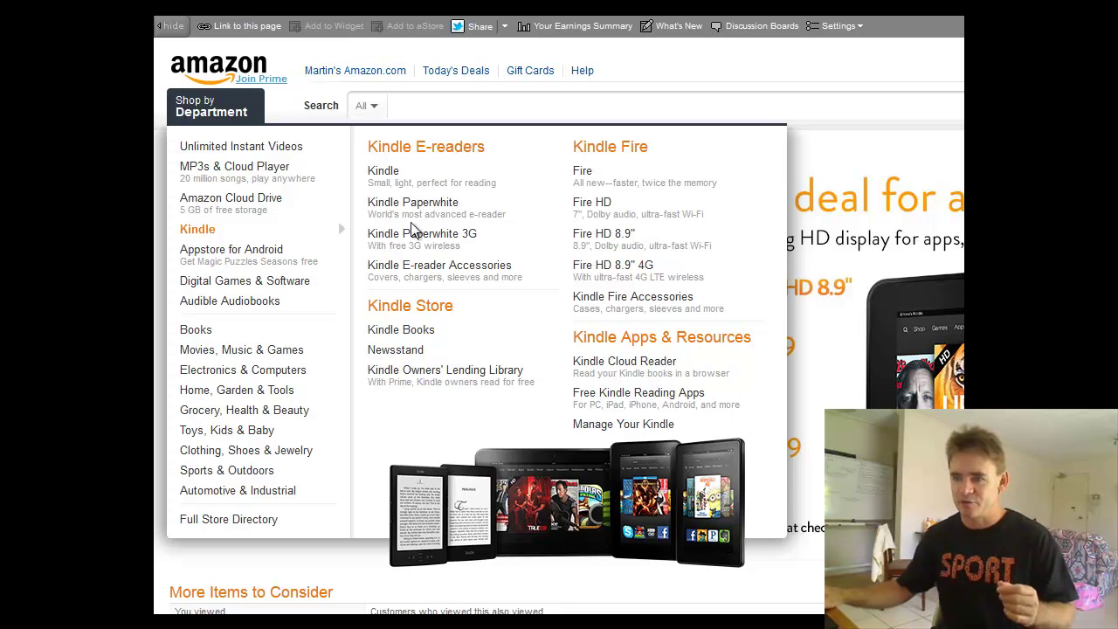
Open the Gone Girl: A Novel Kindle edition page from the Kindle eBooks listings
{"action": "left_click", "coordinate": [407, 332]}
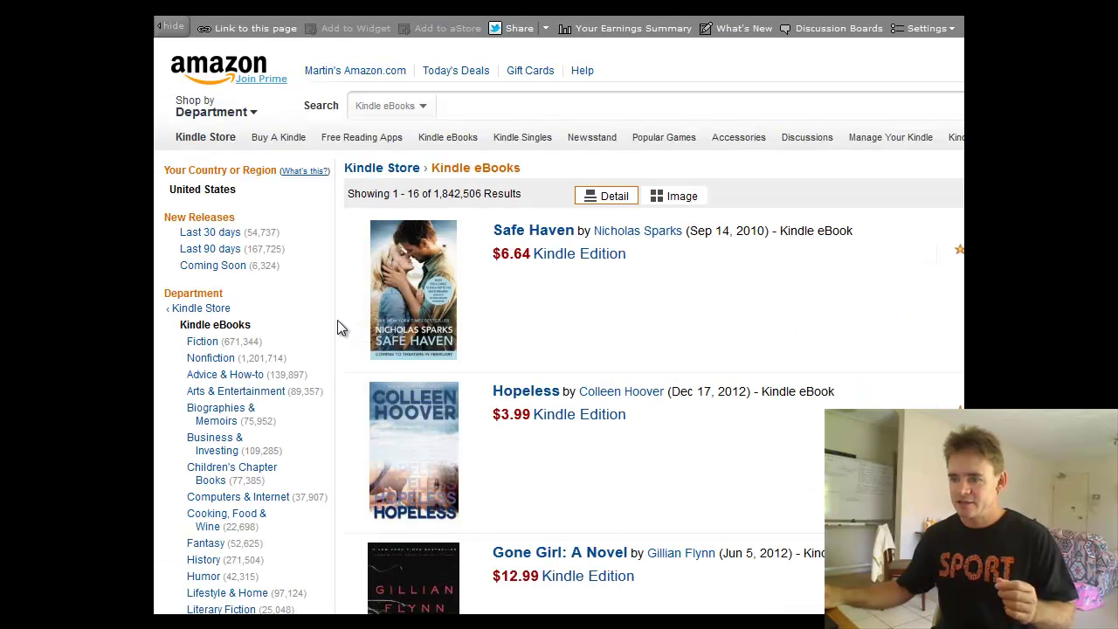
{"action": "left_click", "coordinate": [525, 556]}
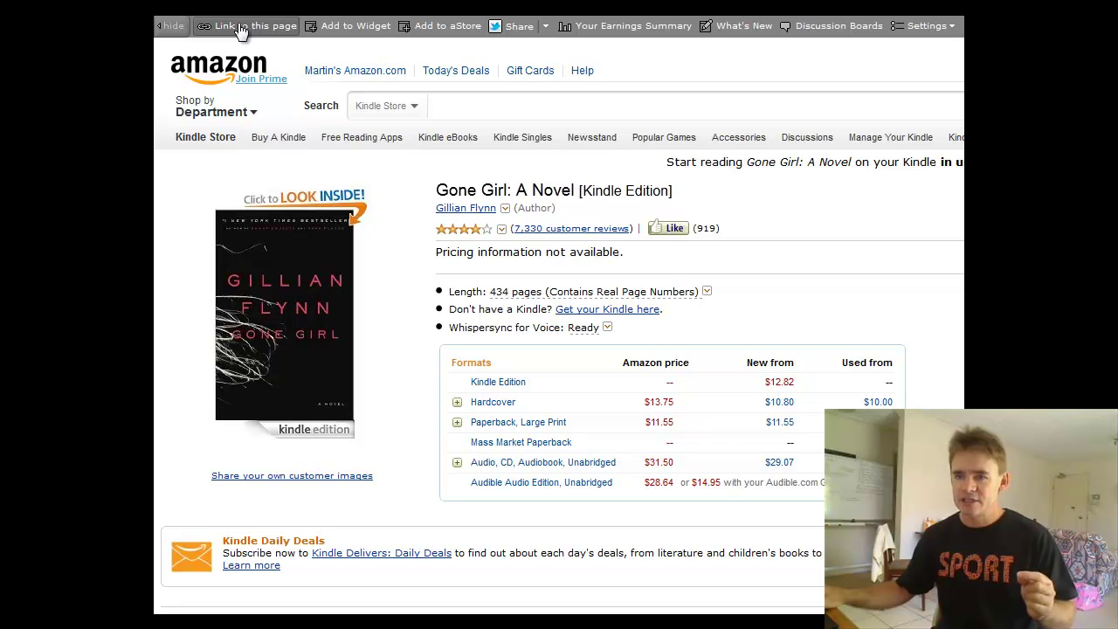
Generate a Text Only SiteStripe link for Gone Girl and copy its address
{"action": "left_click", "coordinate": [241, 27]}
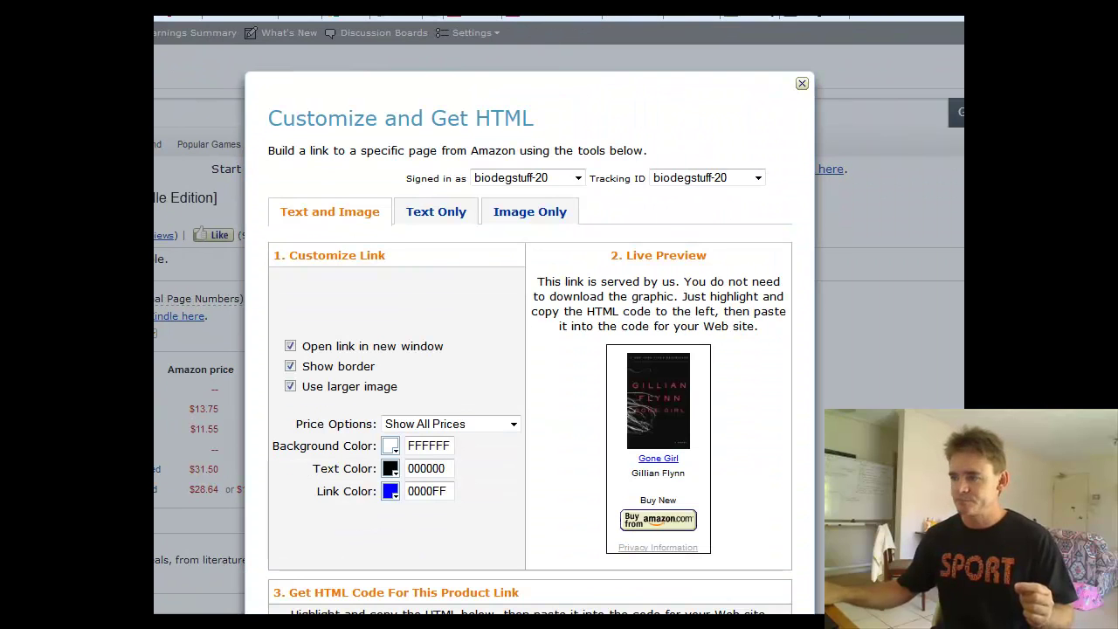
{"action": "left_click", "coordinate": [426, 216]}
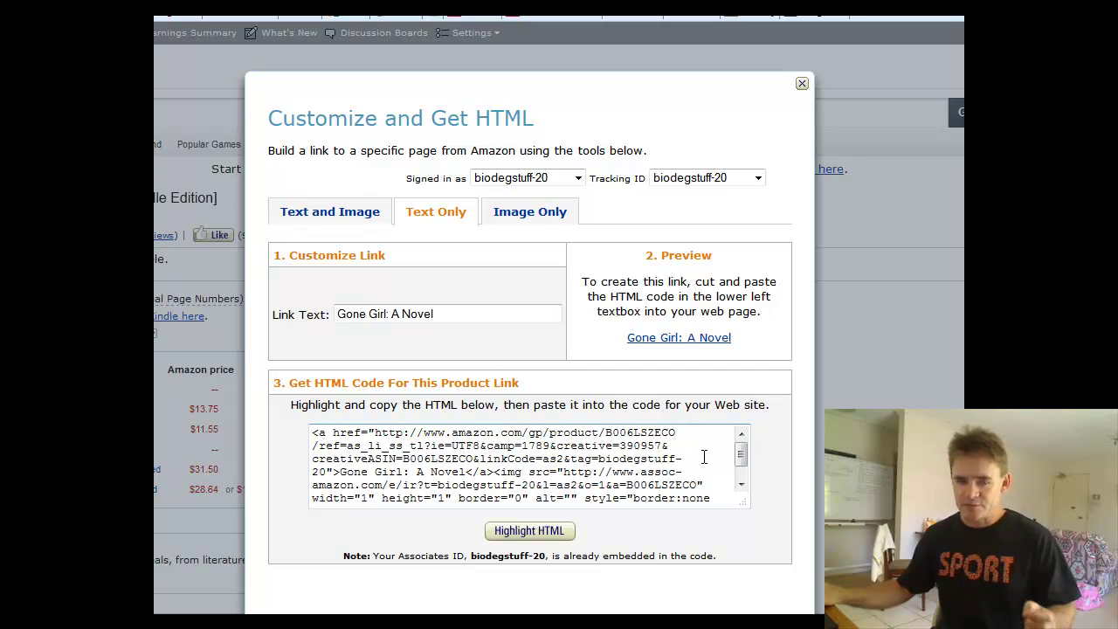
{"action": "right_click", "coordinate": [668, 340]}
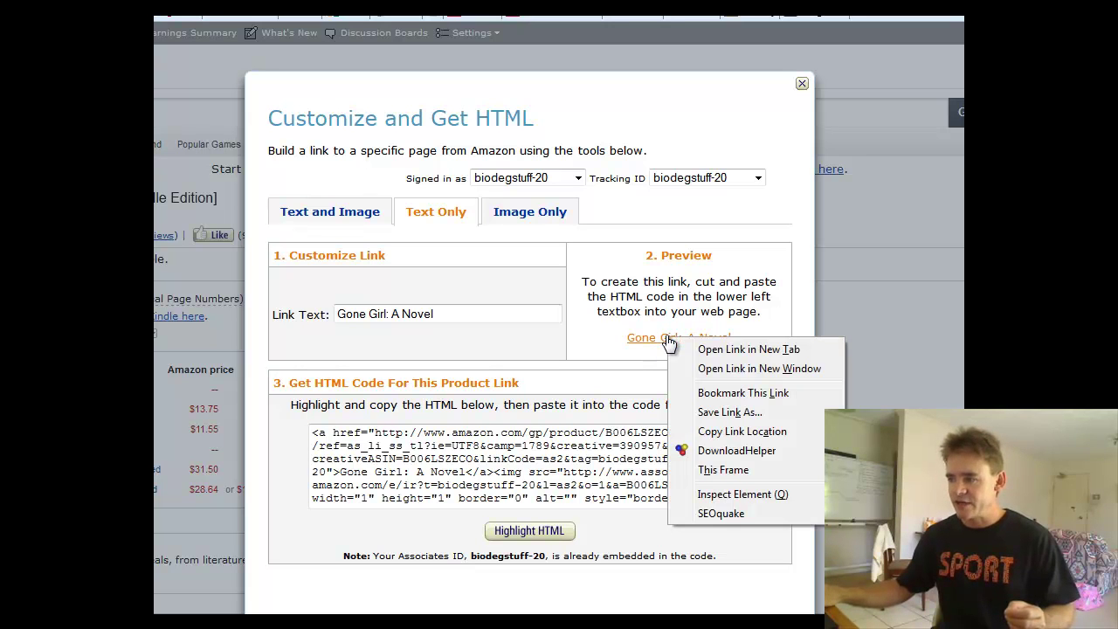
{"action": "left_click", "coordinate": [718, 436]}
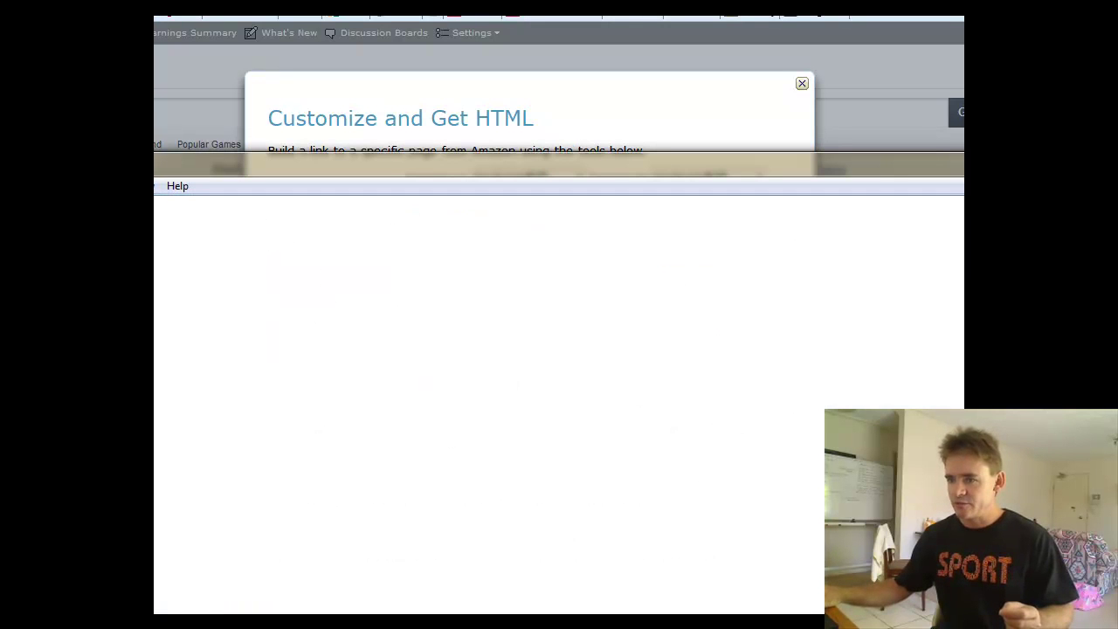
Paste the Gone Girl affiliate URL into the empty Notepad note
{"action": "right_click", "coordinate": [155, 213]}
{"action": "left_click", "coordinate": [192, 289]}
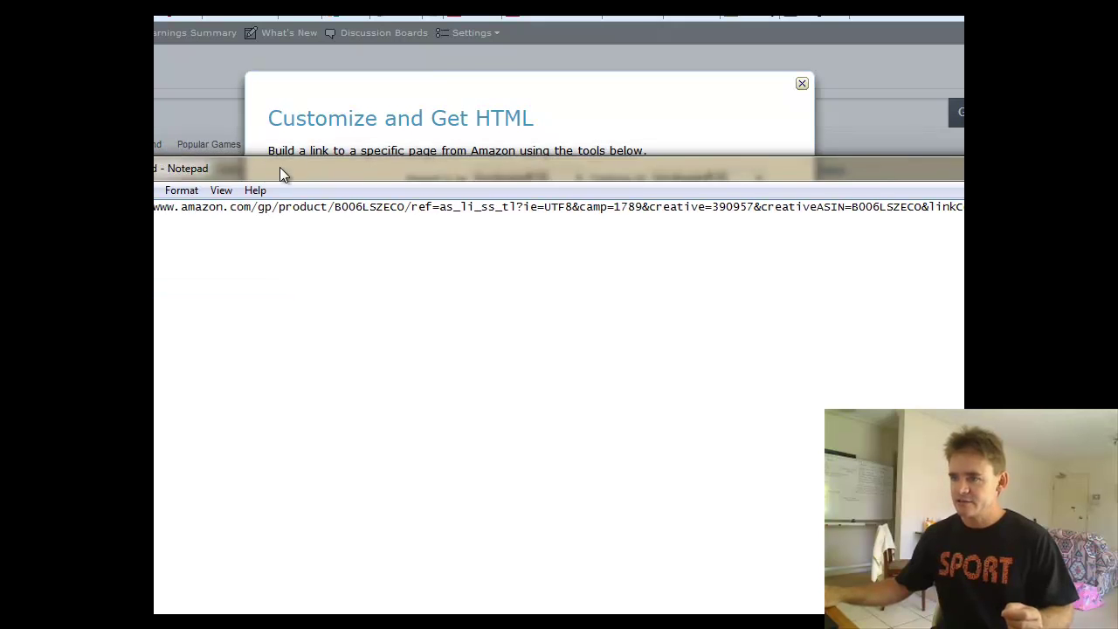
{"action": "left_click_drag", "start_coordinate": [281, 169], "coordinate": [245, 158]}
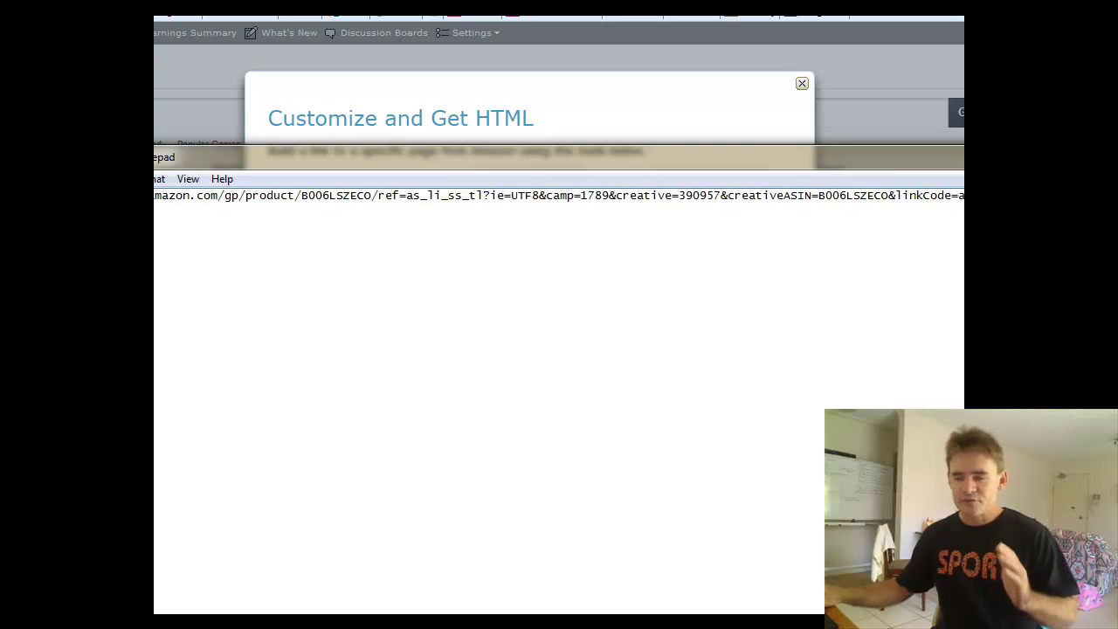
Select the entire Amazon affiliate URL in Notepad and copy it
{"action": "left_click_drag", "start_coordinate": [169, 219], "coordinate": [798, 242]}
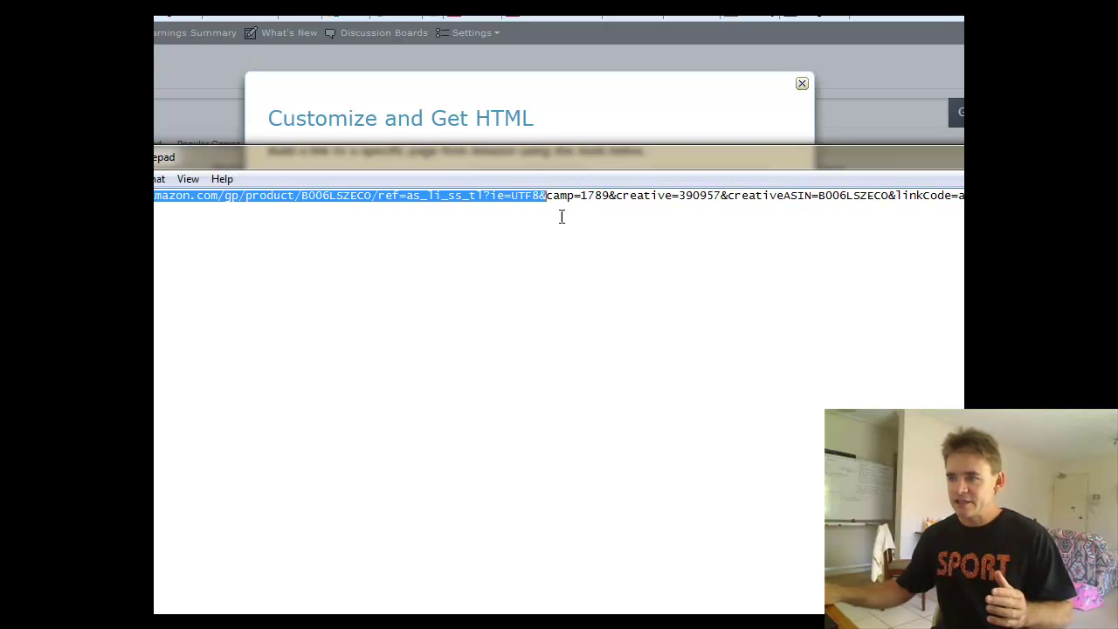
{"action": "left_click", "coordinate": [721, 196]}
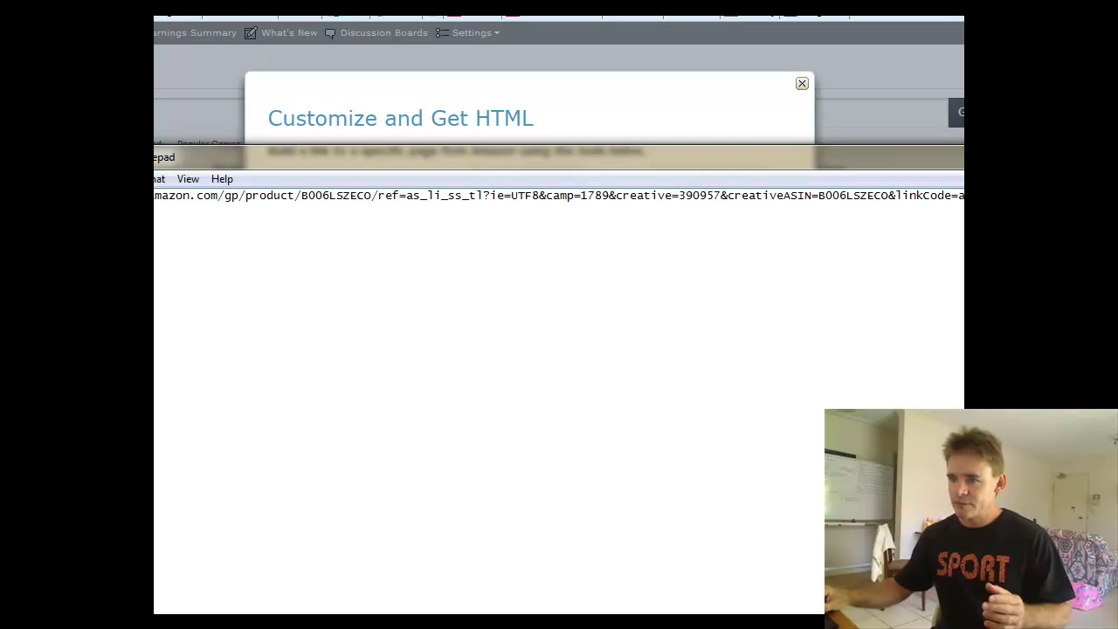
{"action": "key", "text": "ctrl+a"}
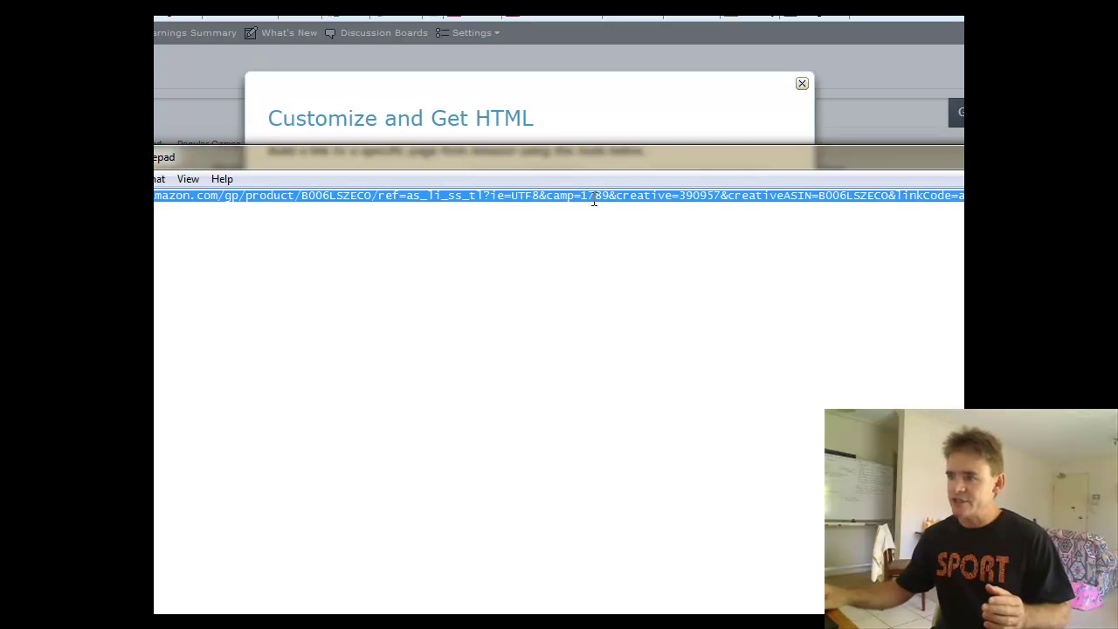
{"action": "right_click", "coordinate": [594, 200]}
{"action": "left_click", "coordinate": [644, 257]}
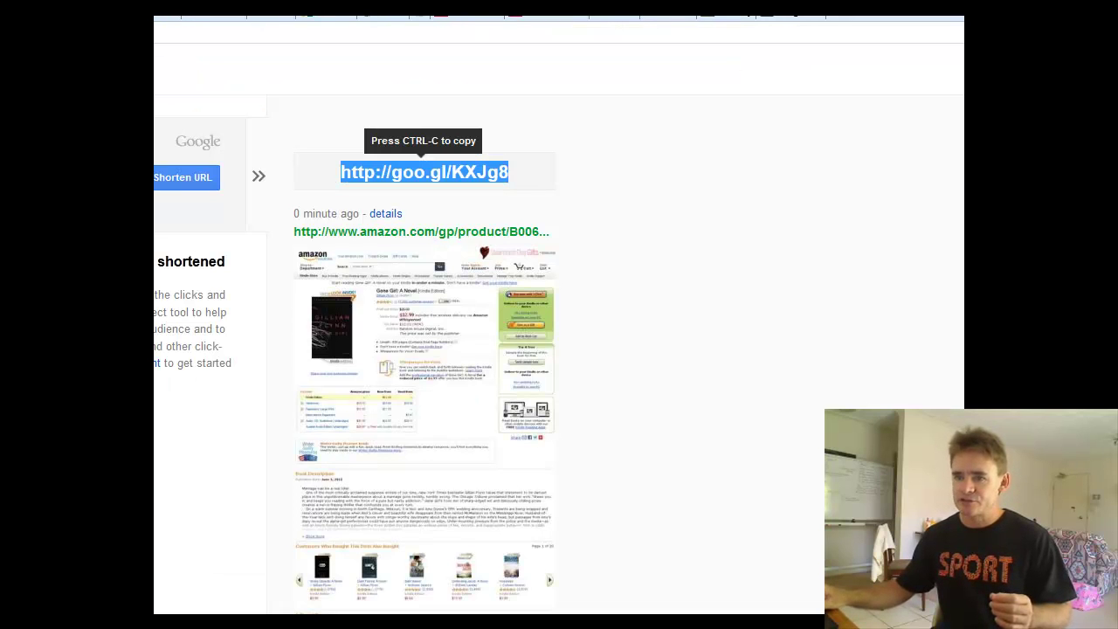
{"action": "key", "text": "ctrl+c"}
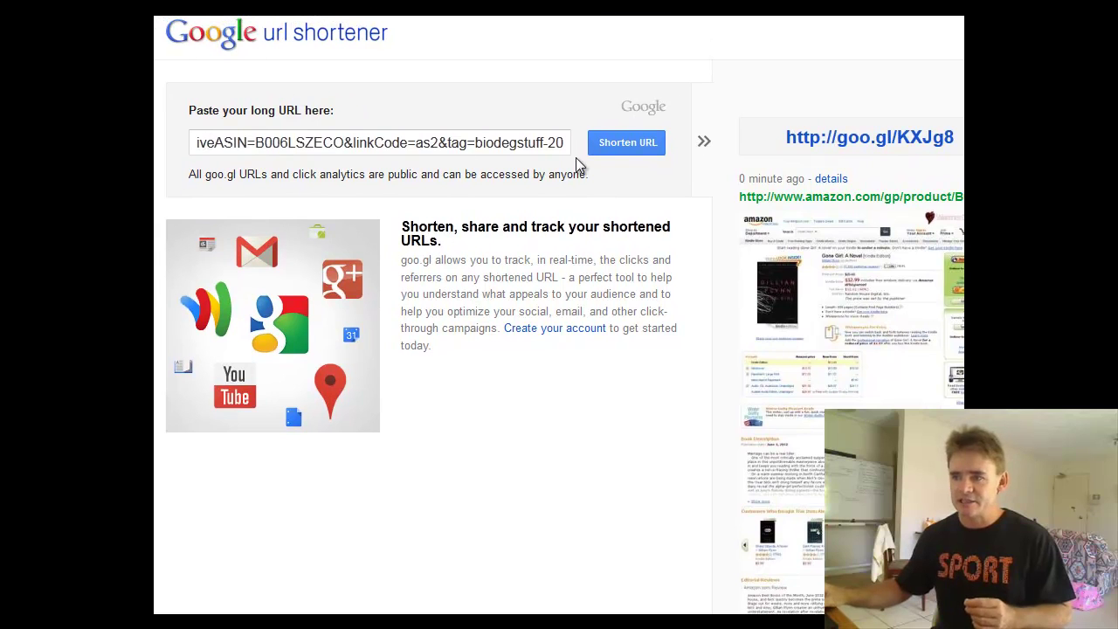
{"action": "left_click", "coordinate": [623, 149]}
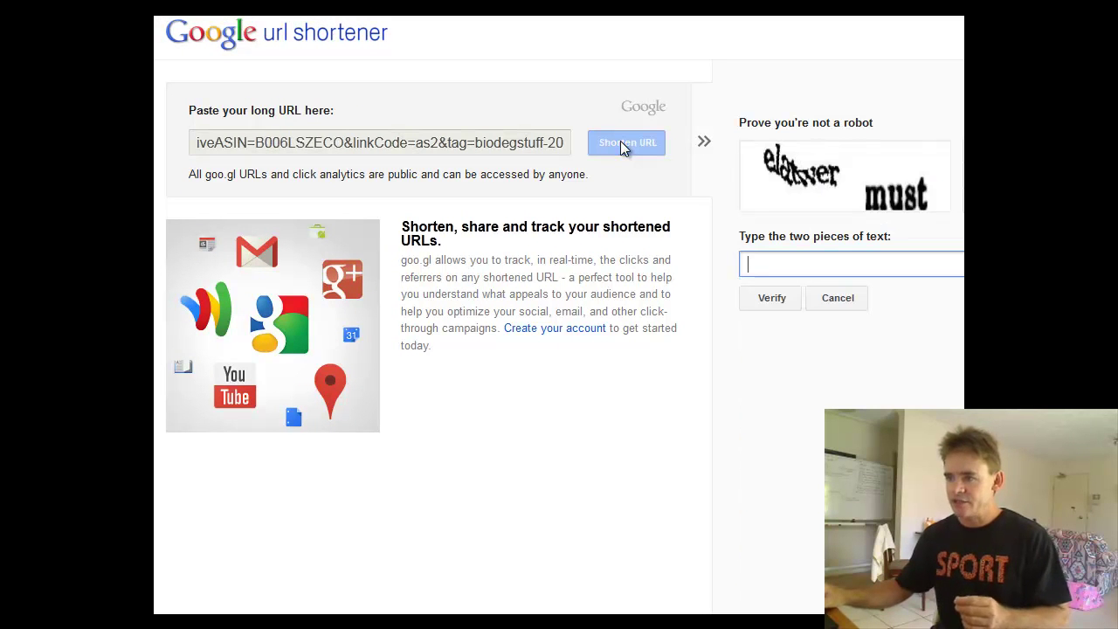
{"action": "type", "text": "ela"}
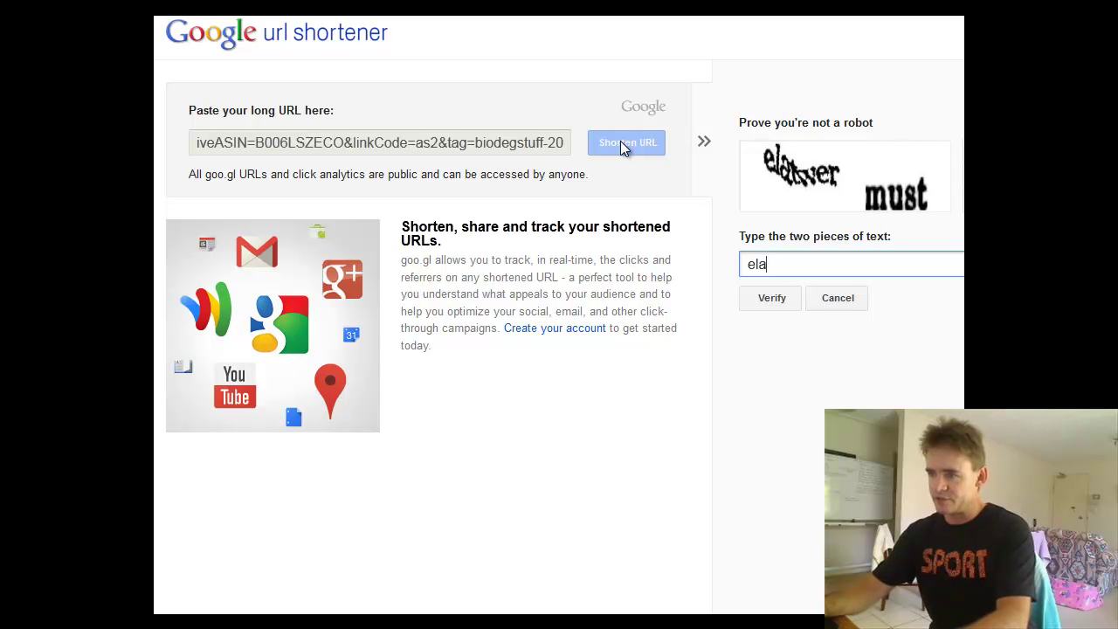
{"action": "type", "text": "twe "}
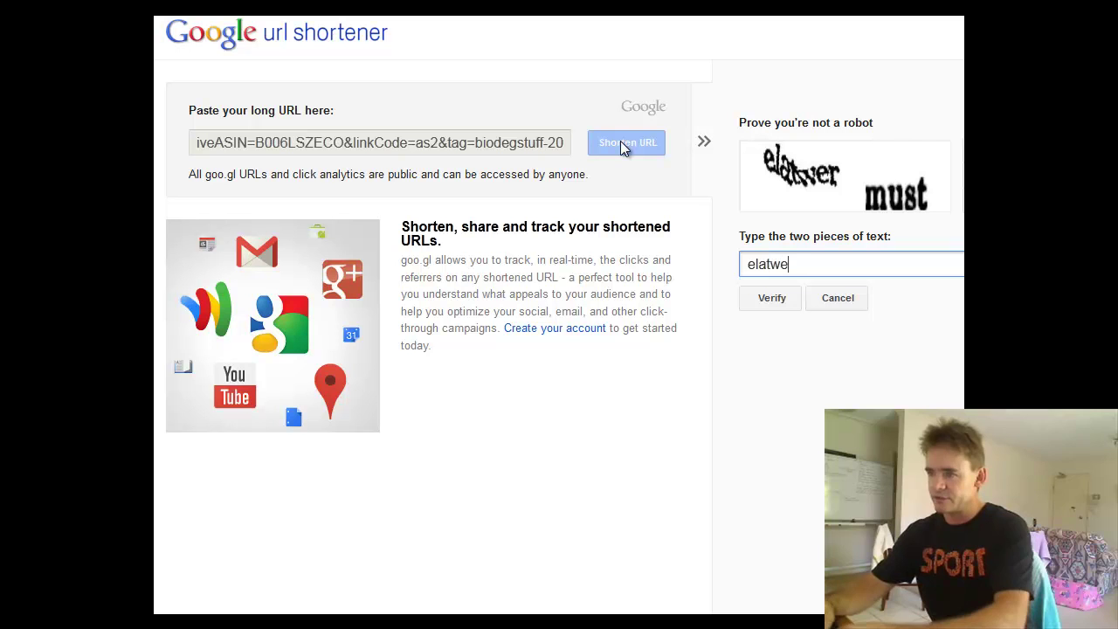
{"action": "type", "text": "must"}
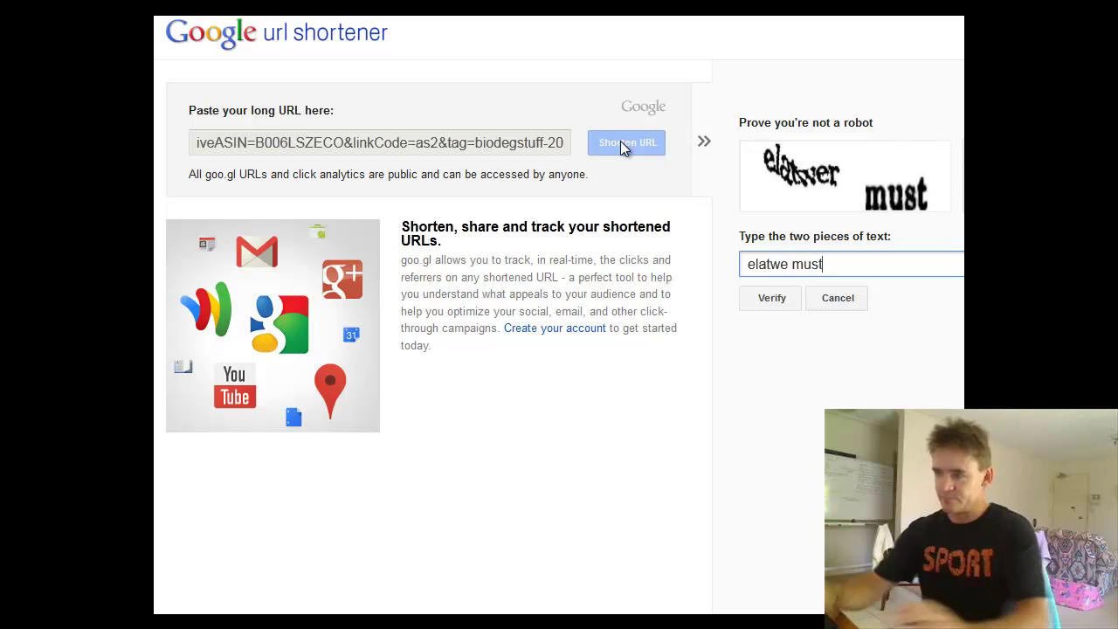
{"action": "left_click", "coordinate": [776, 306]}
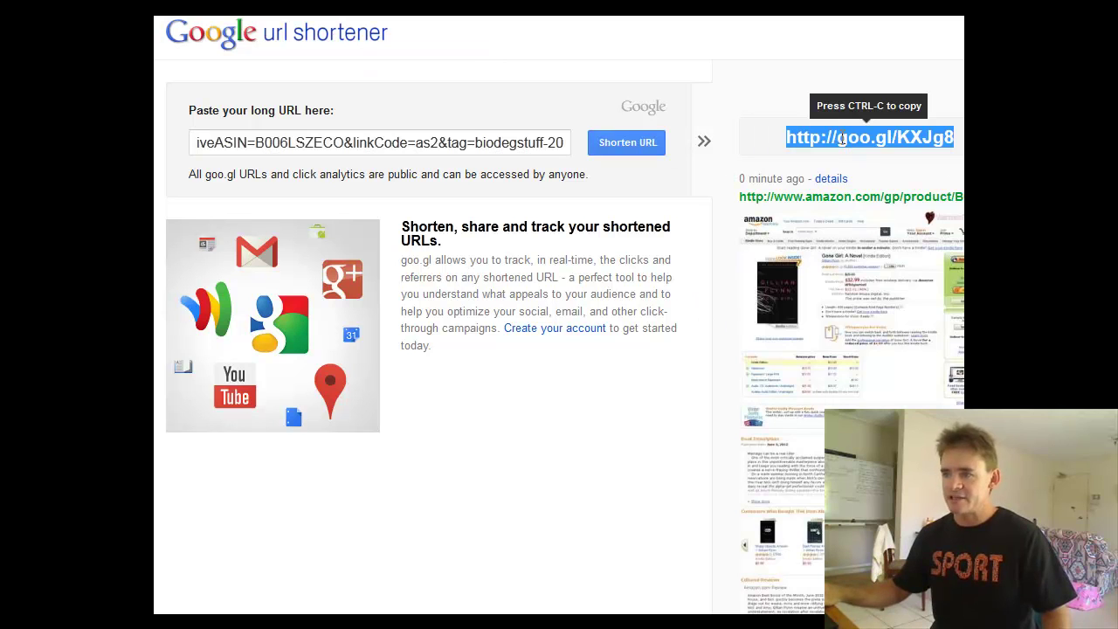
{"action": "right_click", "coordinate": [840, 138]}
{"action": "left_click", "coordinate": [881, 193]}
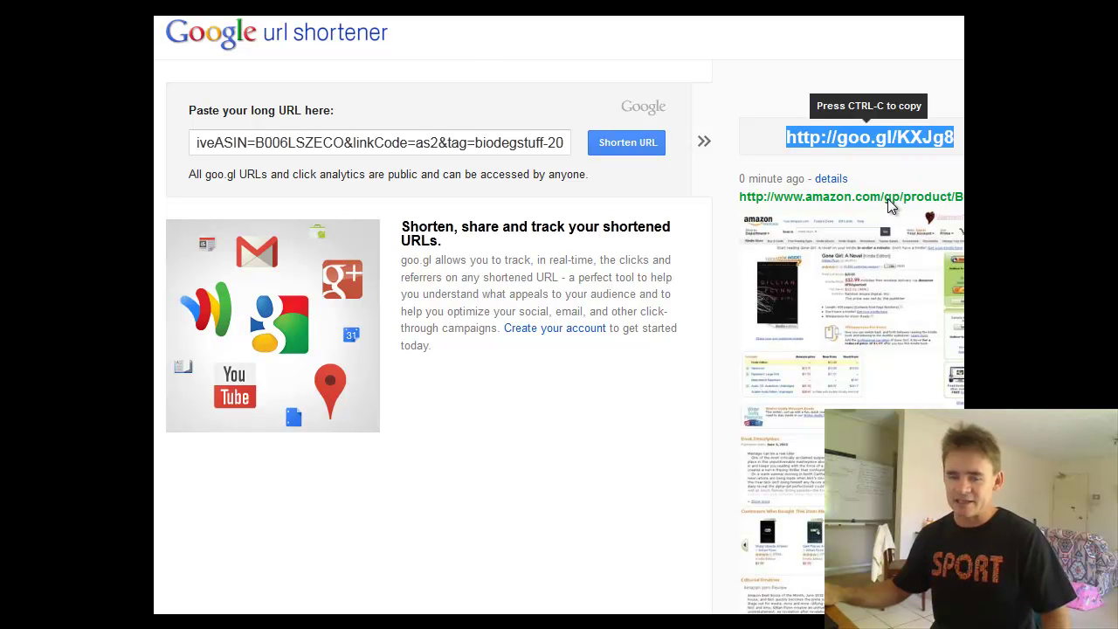
Return to the Notepad note and move its window beside the shortener page
{"action": "key", "text": "alt+Tab"}
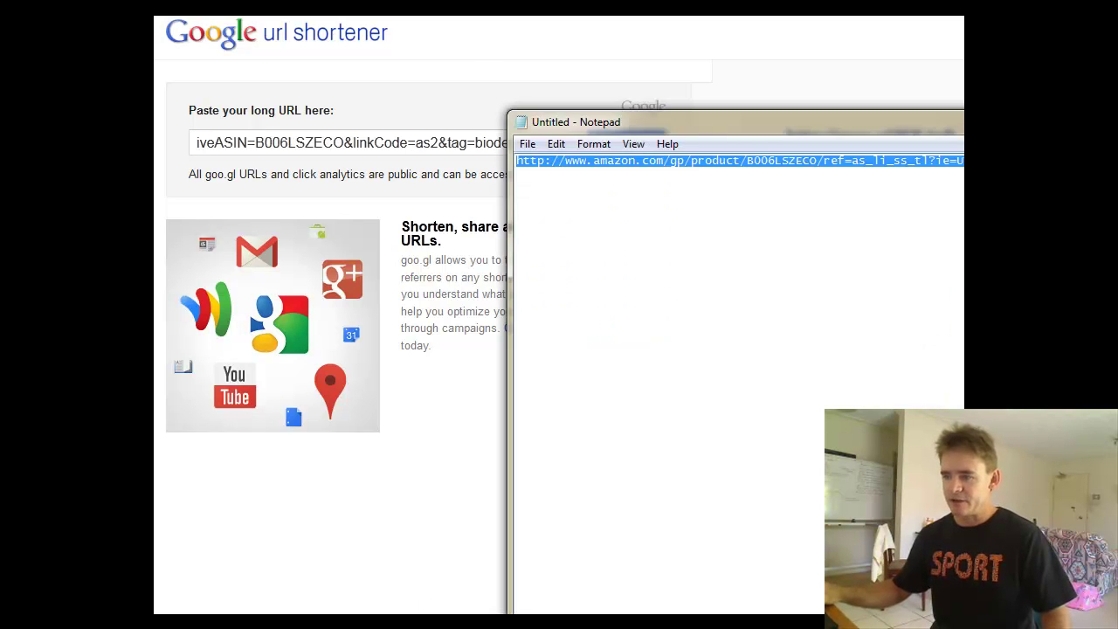
{"action": "left_click", "coordinate": [732, 223]}
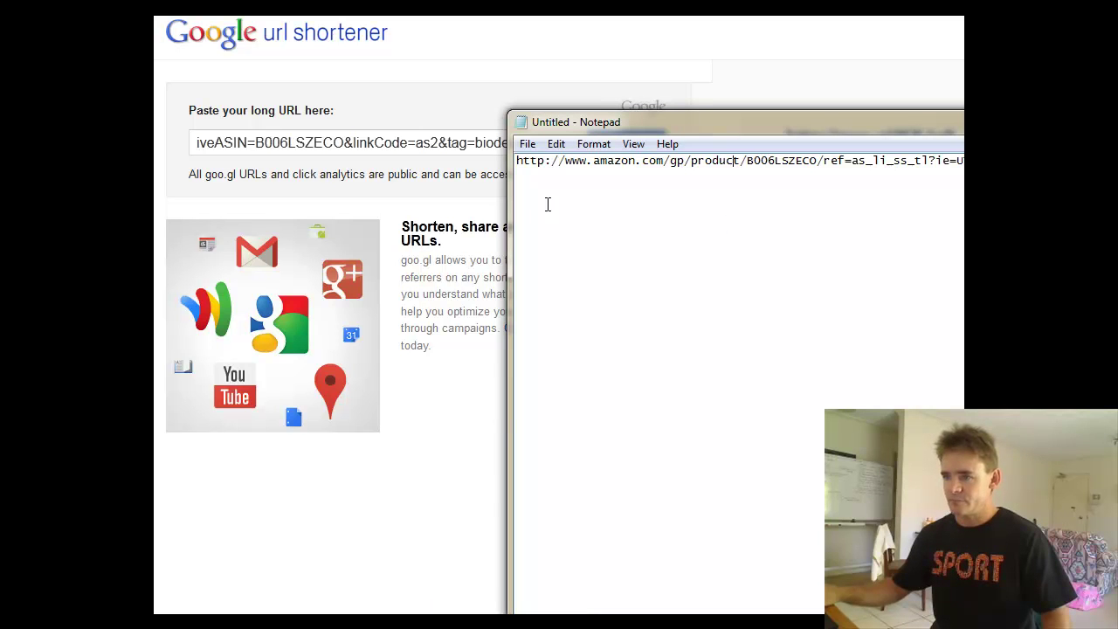
{"action": "right_click", "coordinate": [525, 186]}
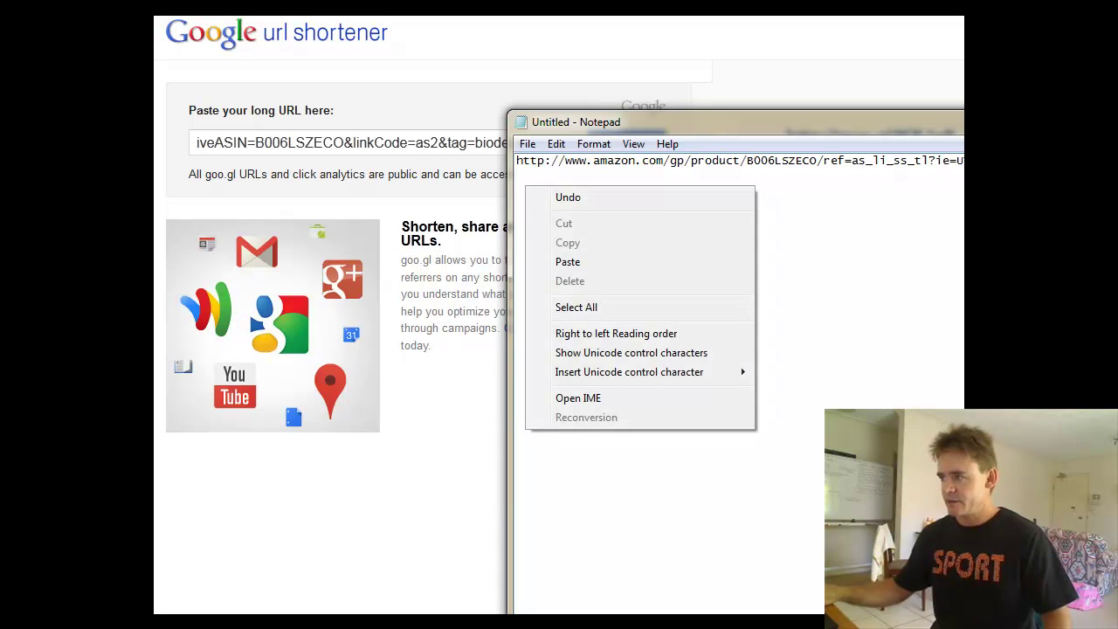
{"action": "key", "text": "Escape"}
{"action": "left_click_drag", "start_coordinate": [1117, 123], "coordinate": [835, 74]}
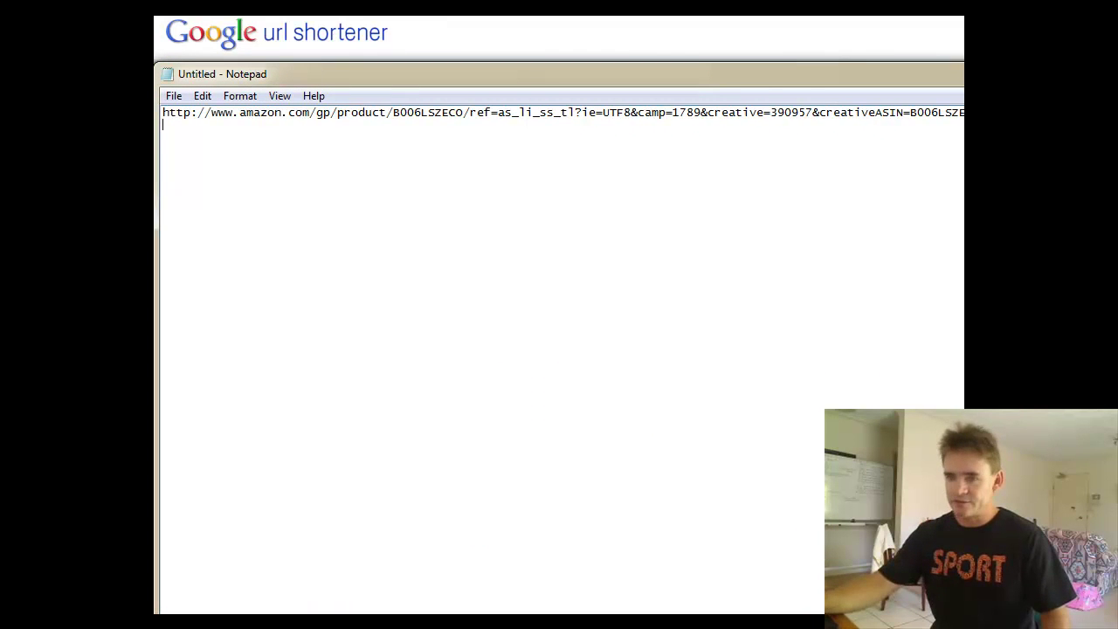
{"action": "right_click", "coordinate": [206, 144]}
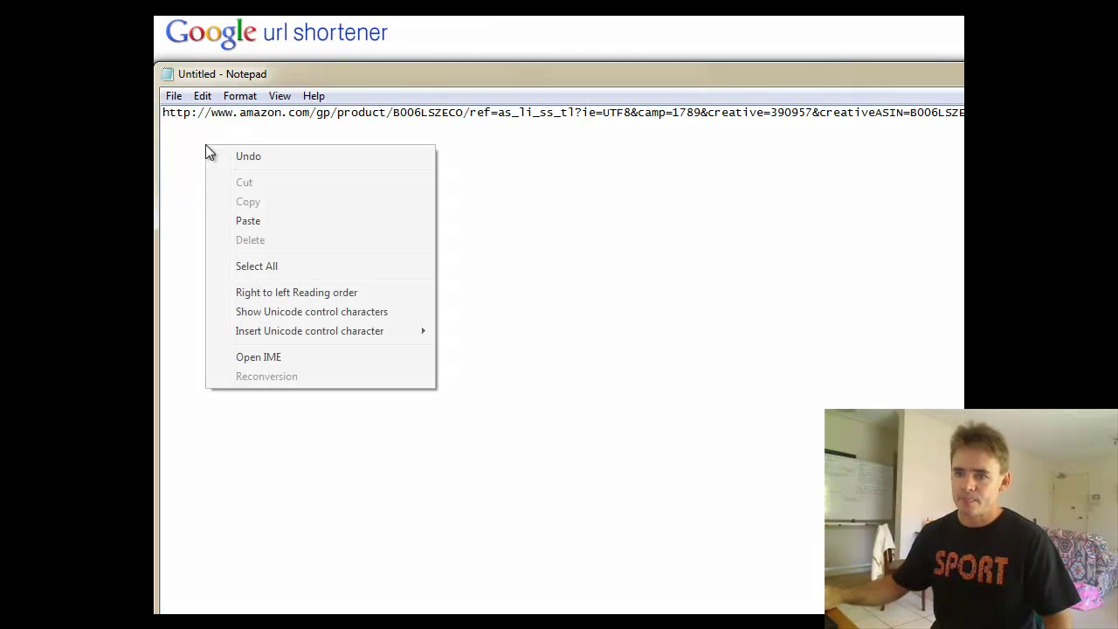
{"action": "left_click", "coordinate": [278, 219]}
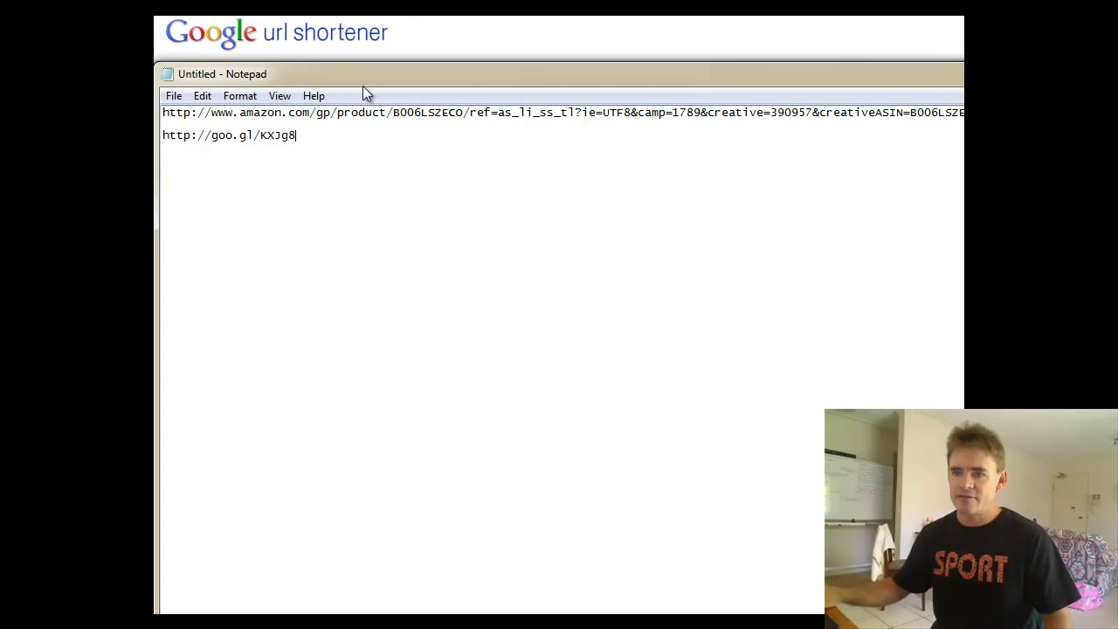
{"action": "left_click_drag", "start_coordinate": [367, 73], "coordinate": [510, 73]}
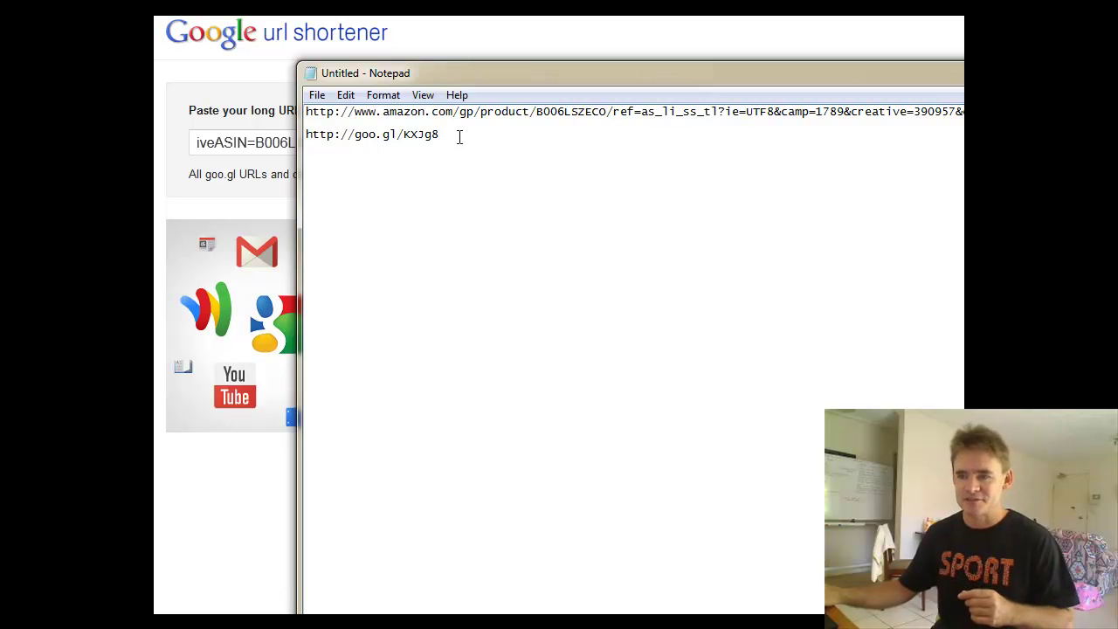
{"action": "left_click_drag", "start_coordinate": [443, 136], "coordinate": [308, 137]}
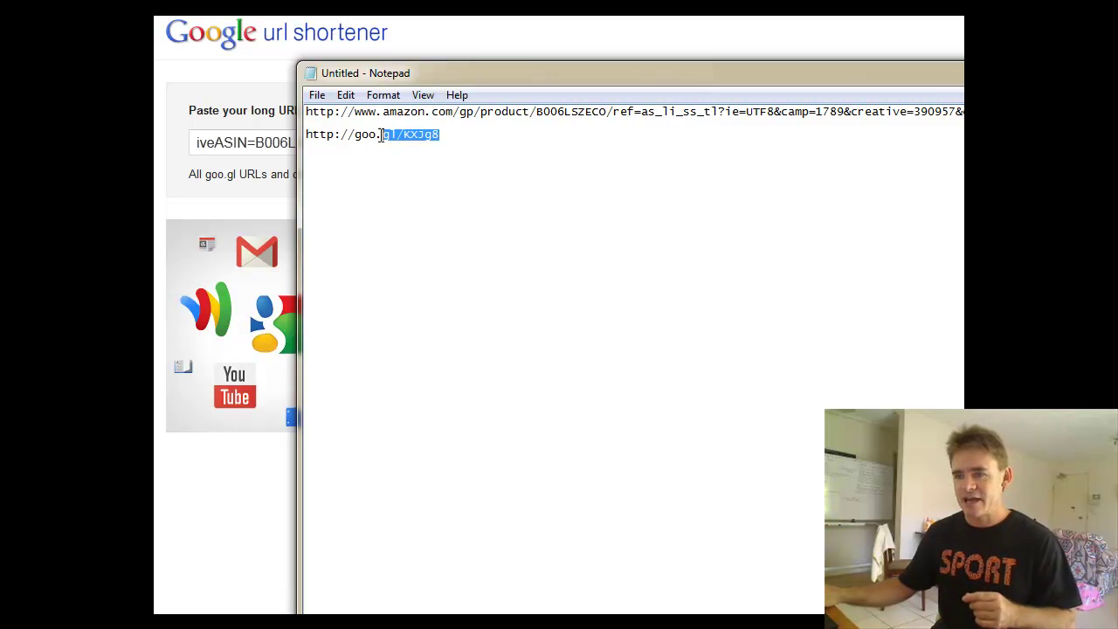
{"action": "right_click", "coordinate": [333, 135]}
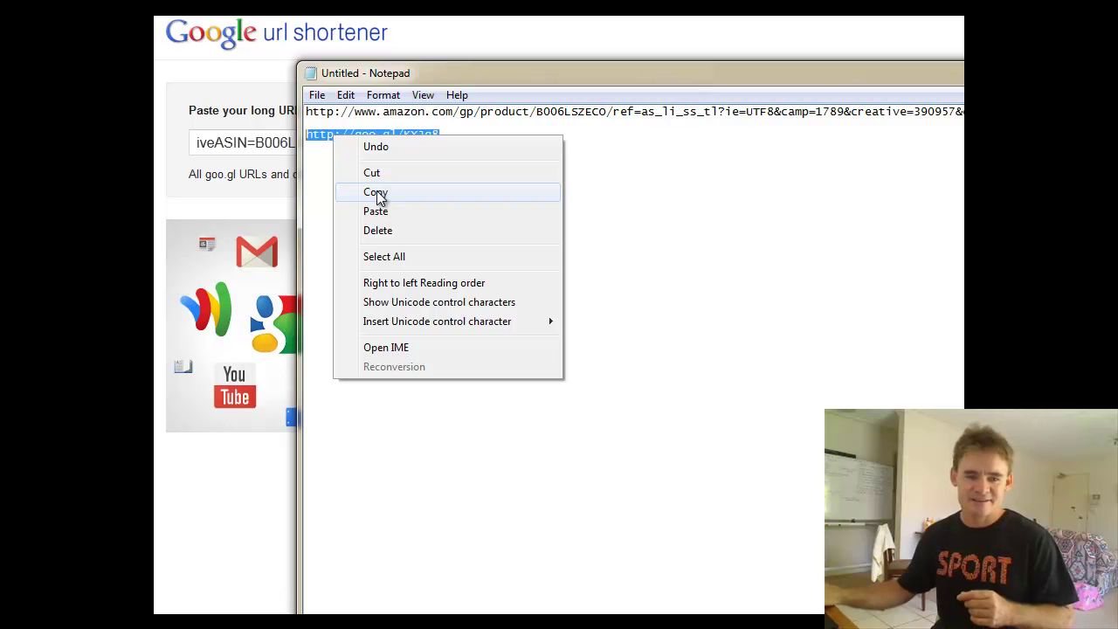